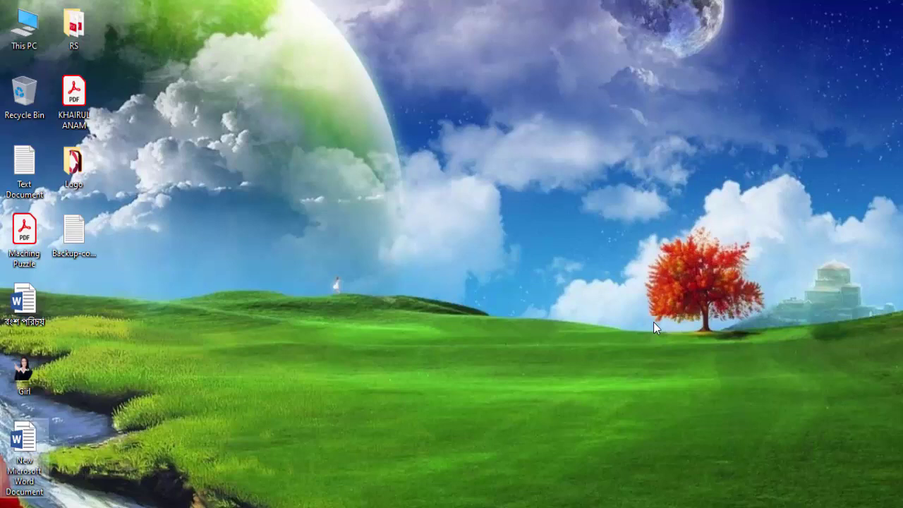
# - Open the blank 'New Microsoft Word Document' and switch to the Insert ribbon
pyautogui.press('Return')
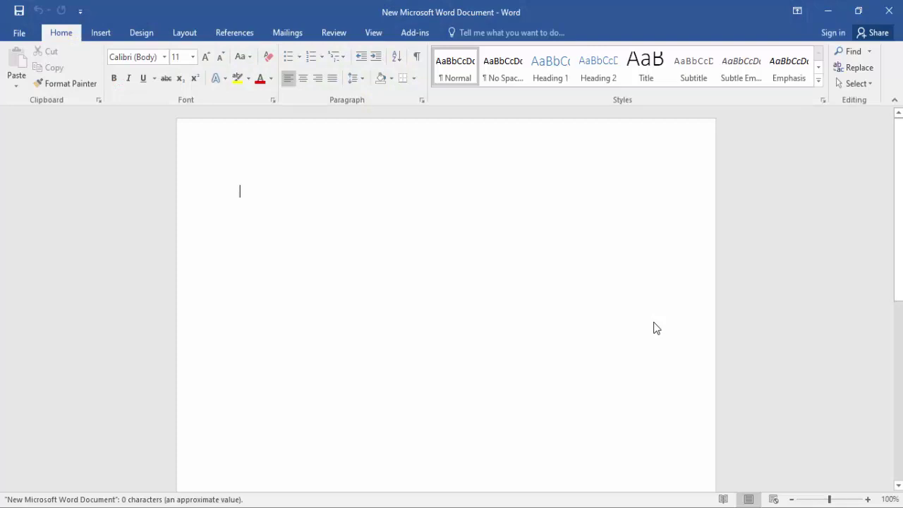
pyautogui.click(101, 32)
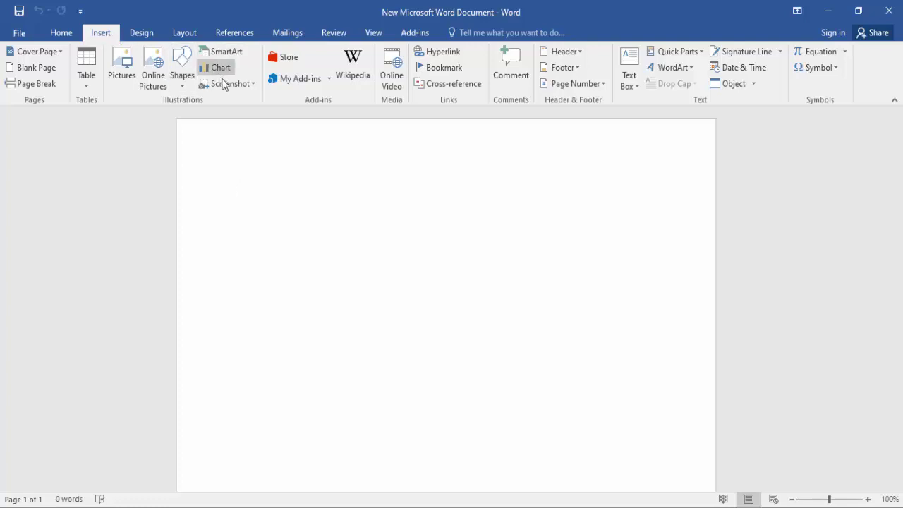
# - Start a Screen Clipping from the Screenshot menu
pyautogui.click(253, 84)
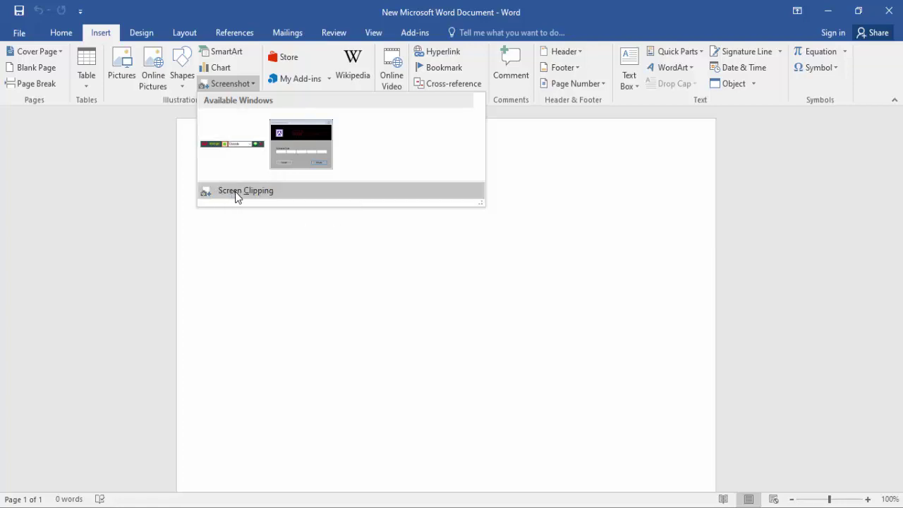
pyautogui.click(236, 196)
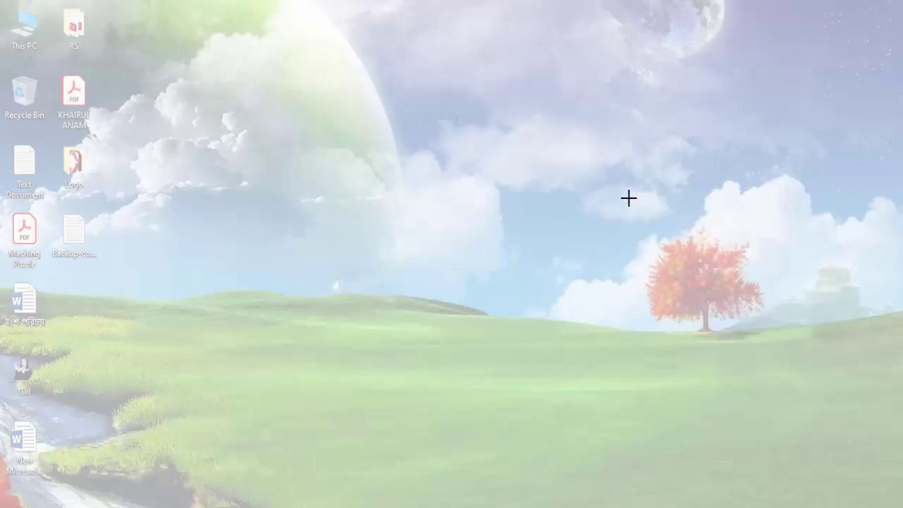
# - Clip the area around the red tree onto the page, then return to the Insert ribbon
pyautogui.moveTo(628, 198); pyautogui.dragTo(783, 391)
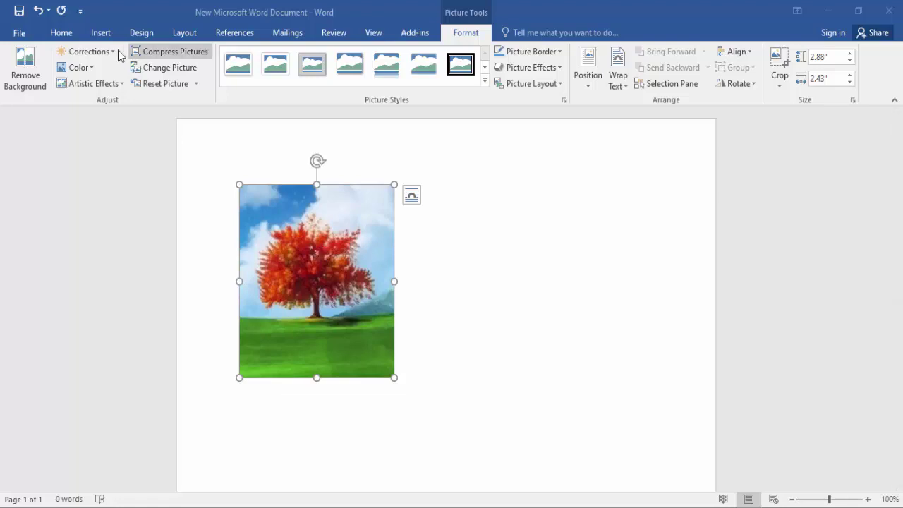
pyautogui.click(101, 34)
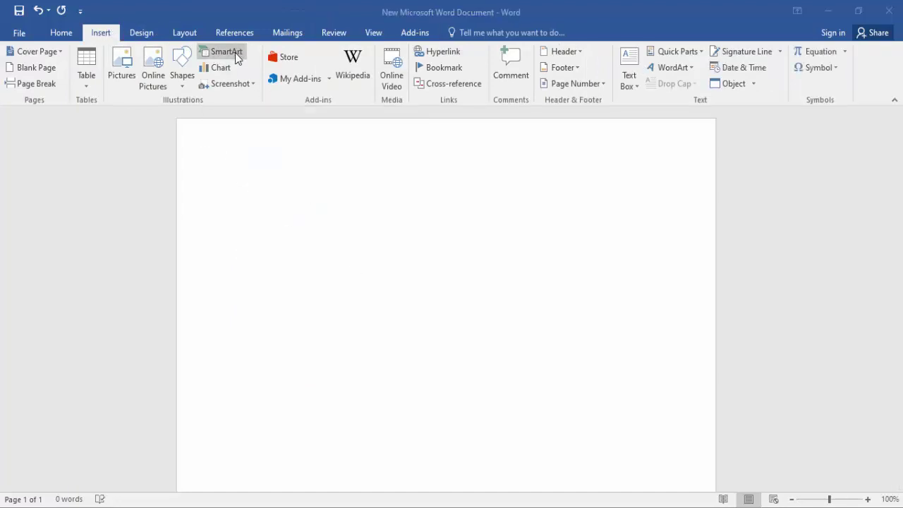
# - Open the Choose a SmartArt Graphic dialog, scroll the gallery and filter it to List layouts
pyautogui.click(237, 58)
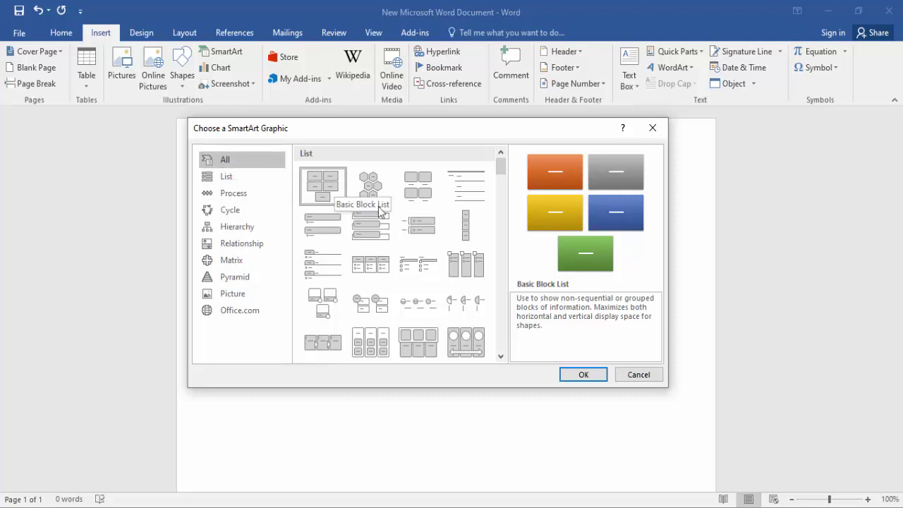
pyautogui.scroll(-5, 398, 238)
pyautogui.scroll(-5, 397, 238)
pyautogui.scroll(-5, 398, 243)
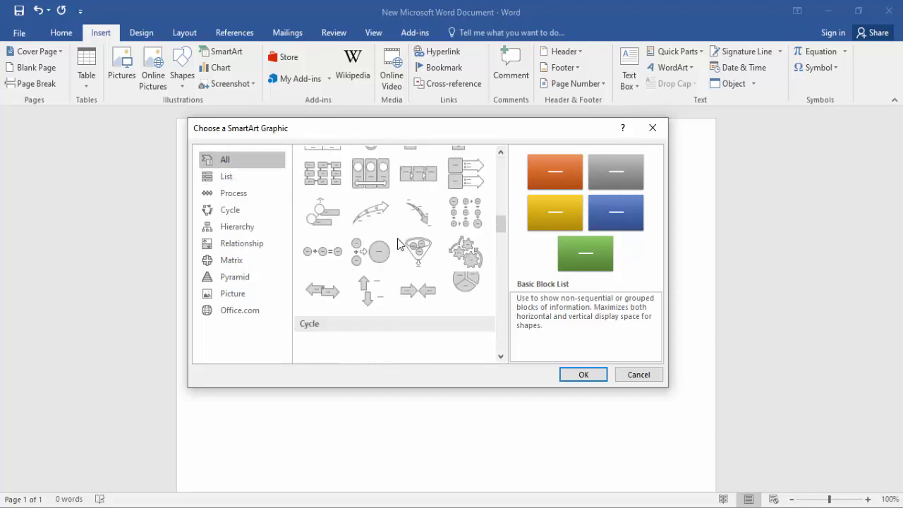
pyautogui.scroll(-3, 398, 244)
pyautogui.scroll(-3, 398, 244)
pyautogui.scroll(-3, 397, 244)
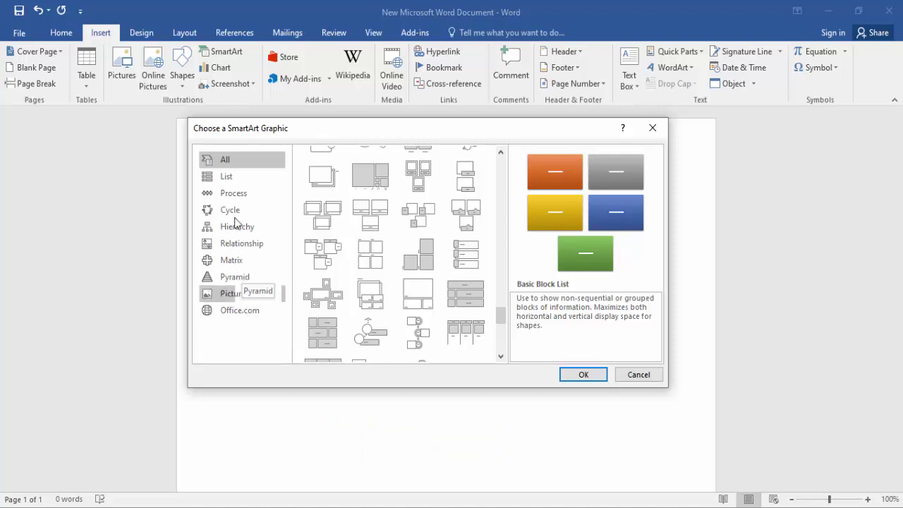
pyautogui.click(237, 177)
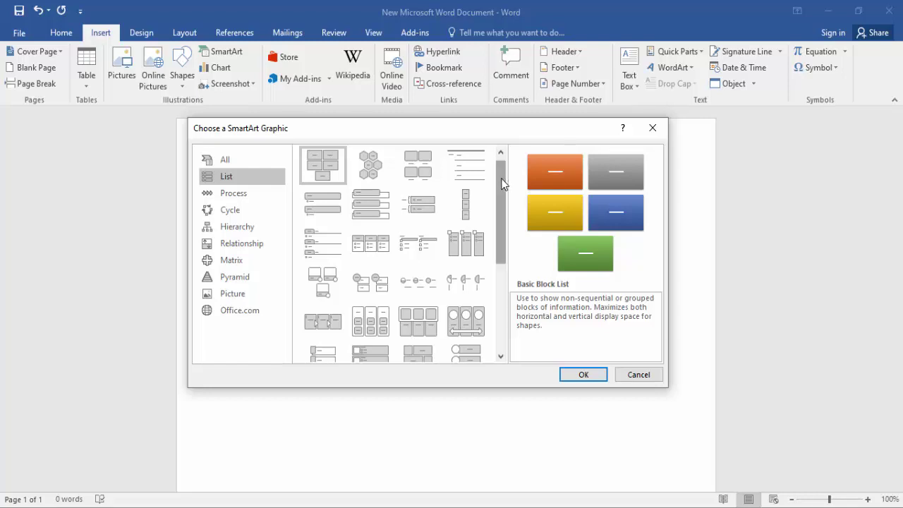
pyautogui.moveTo(504, 180)
pyautogui.mouseDown()
pyautogui.moveTo(500, 251)
pyautogui.moveTo(498, 237)
pyautogui.mouseUp()
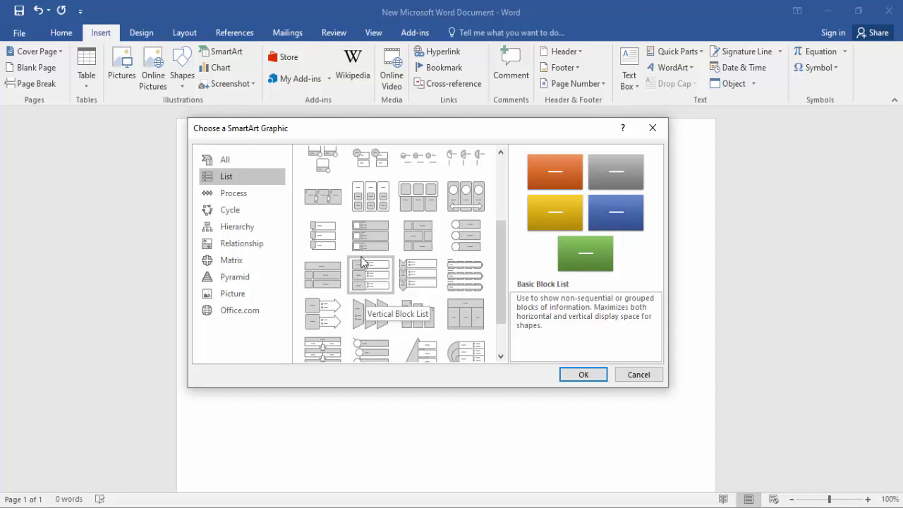
# - Browse the Process, Cycle, Hierarchy and Relationship SmartArt layouts, ending on Matrix
pyautogui.click(240, 193)
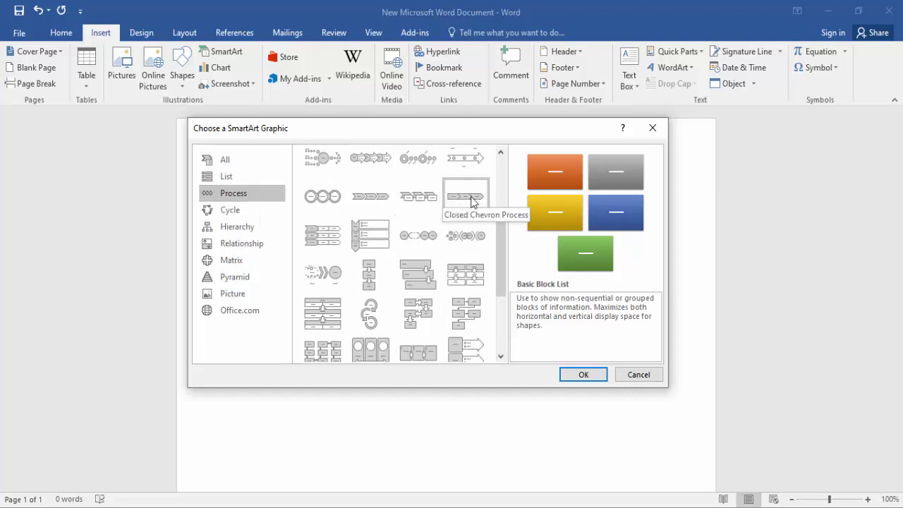
pyautogui.moveTo(500, 245)
pyautogui.mouseDown()
pyautogui.moveTo(503, 187)
pyautogui.moveTo(507, 226)
pyautogui.mouseUp()
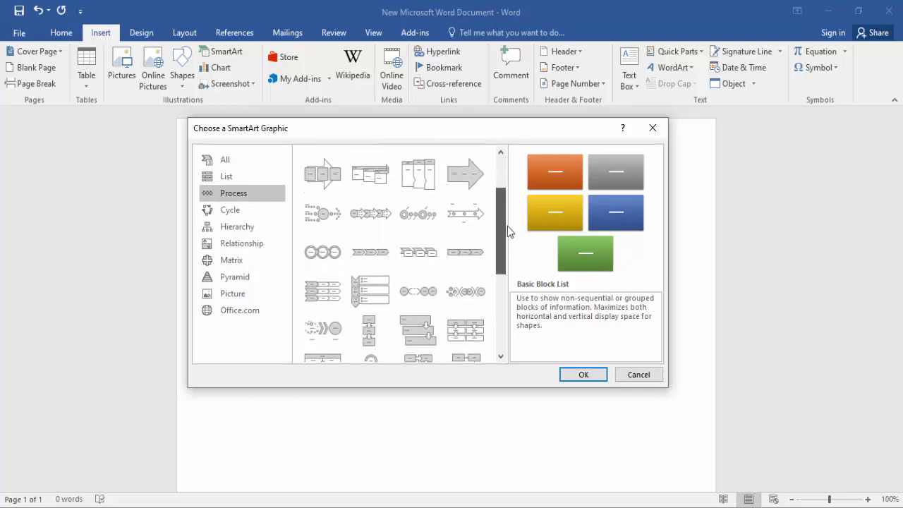
pyautogui.click(227, 212)
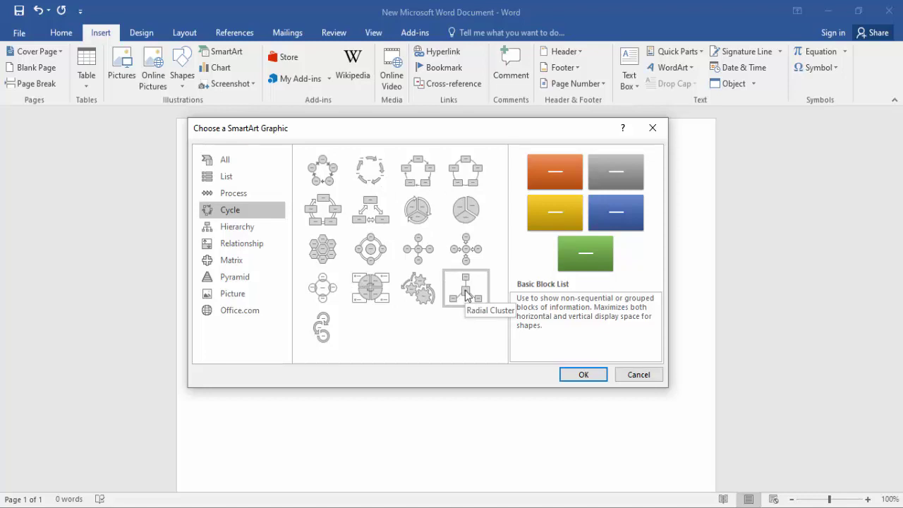
pyautogui.click(240, 227)
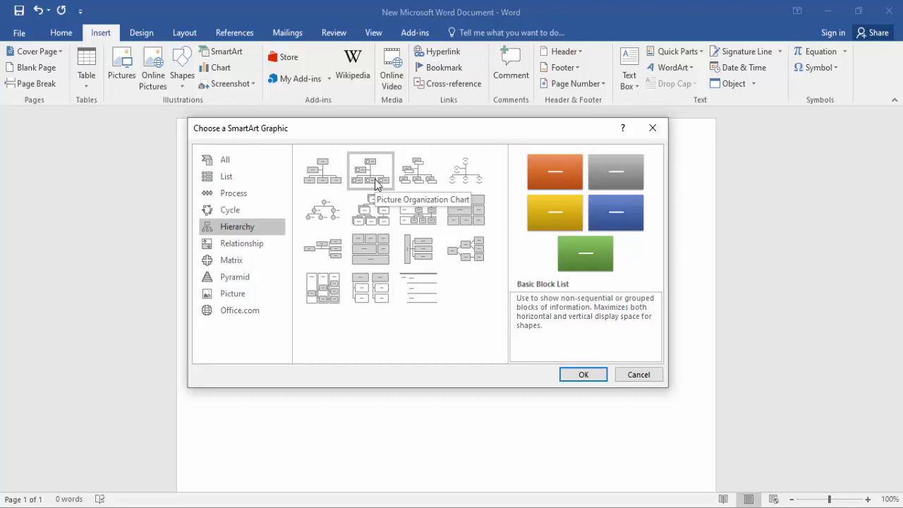
pyautogui.click(262, 247)
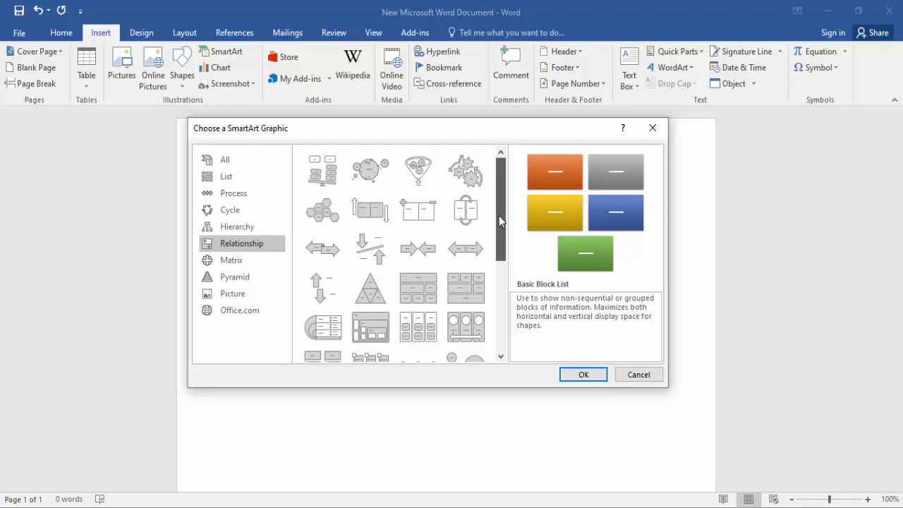
pyautogui.moveTo(499, 215); pyautogui.dragTo(503, 309)
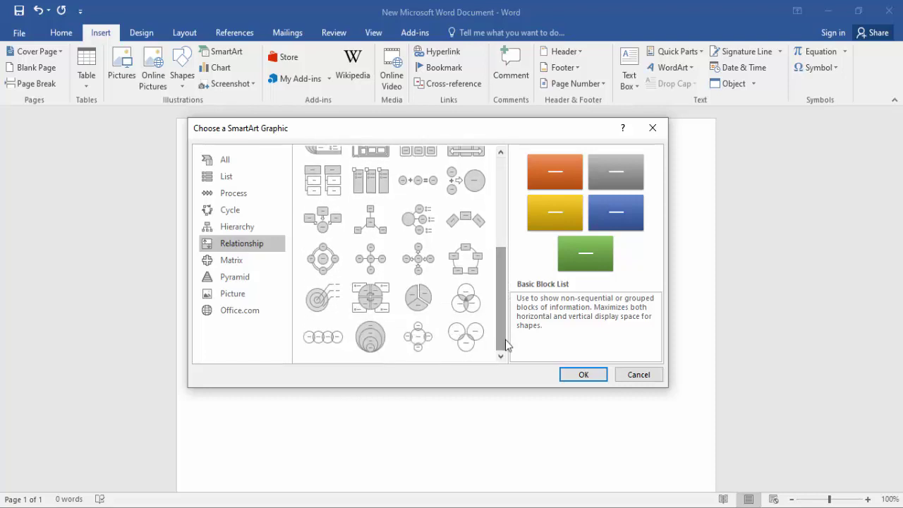
pyautogui.click(215, 263)
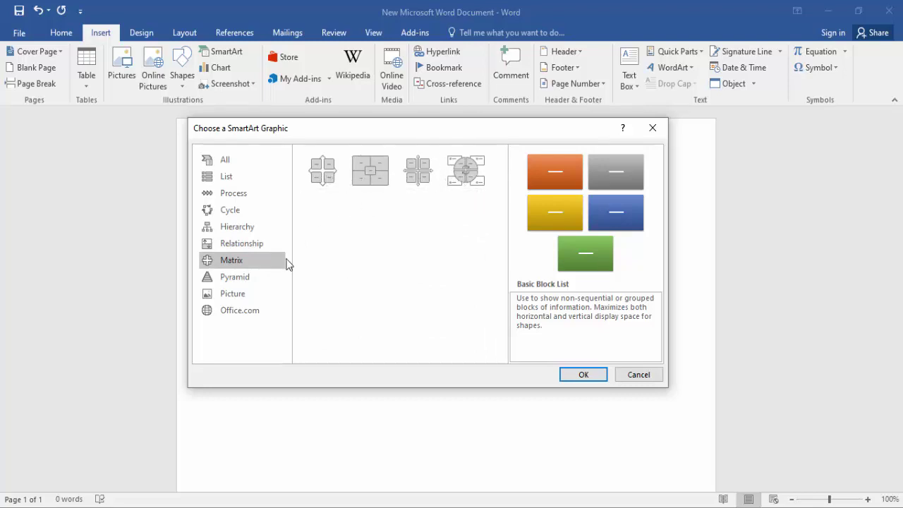
# - Browse the Pyramid, Picture and Office.com layouts, then pick Cycle's Diverging Radial
pyautogui.click(244, 282)
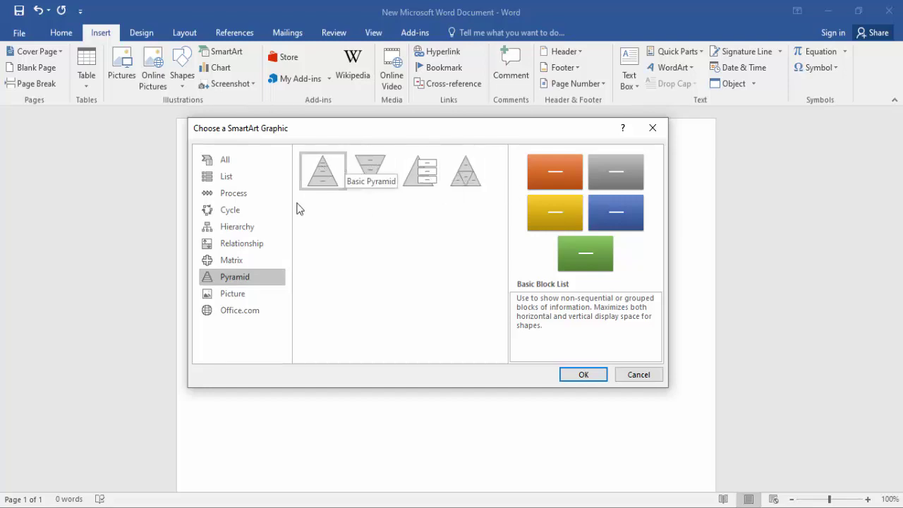
pyautogui.click(232, 294)
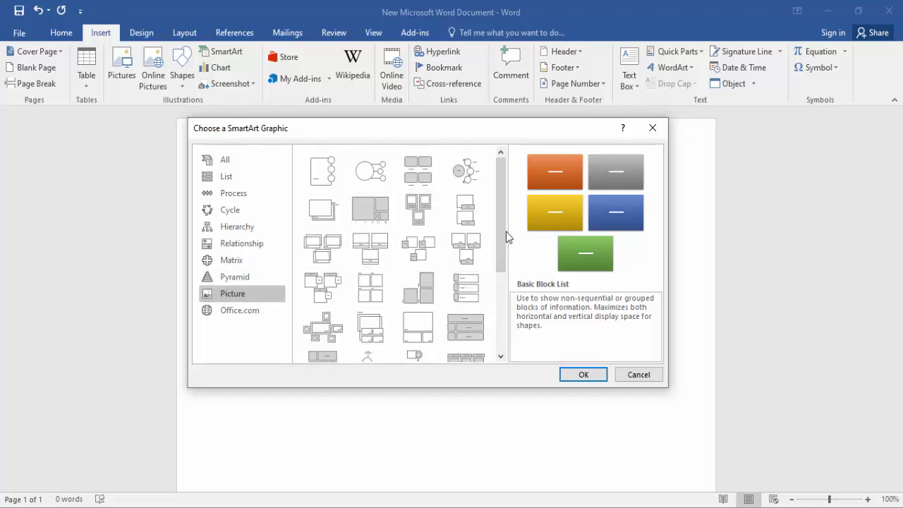
pyautogui.moveTo(505, 231); pyautogui.dragTo(502, 308)
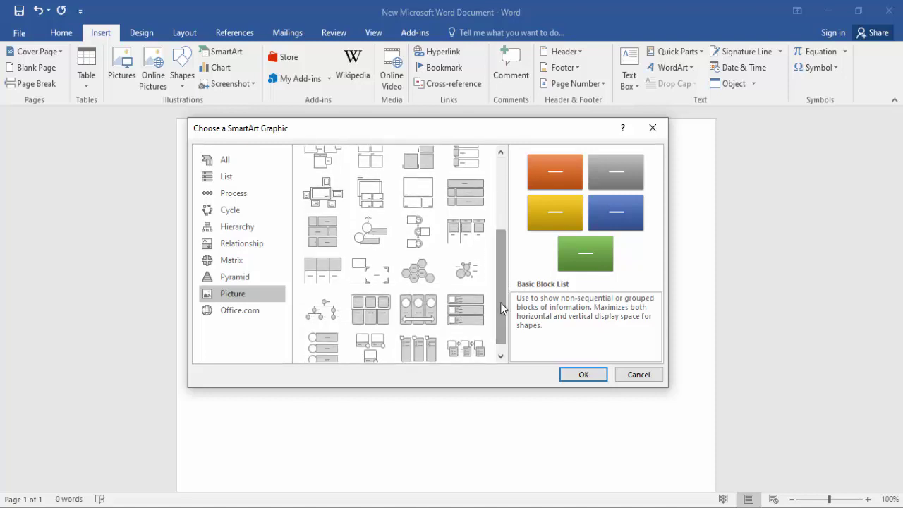
pyautogui.click(266, 310)
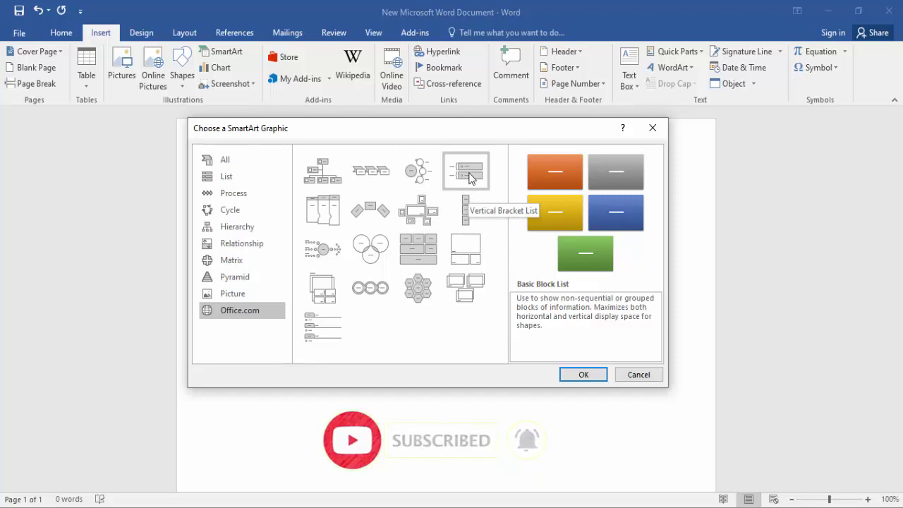
pyautogui.click(257, 217)
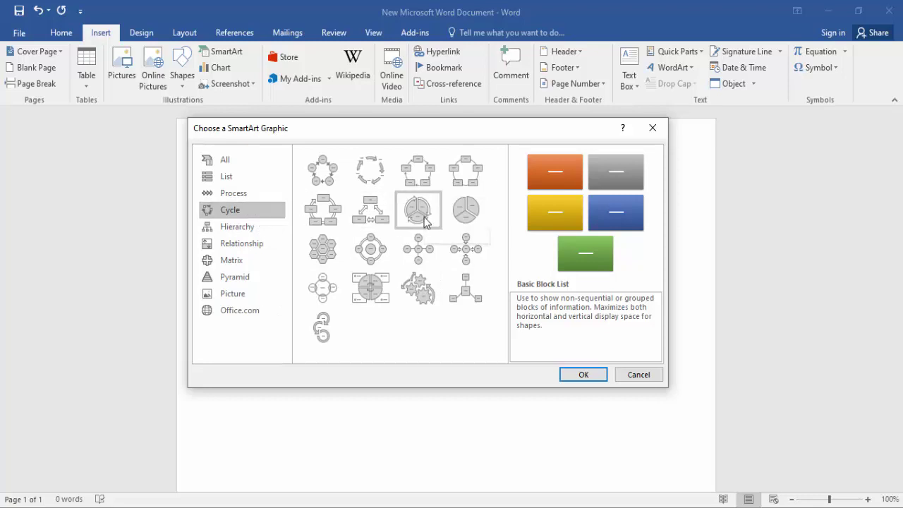
pyautogui.click(466, 249)
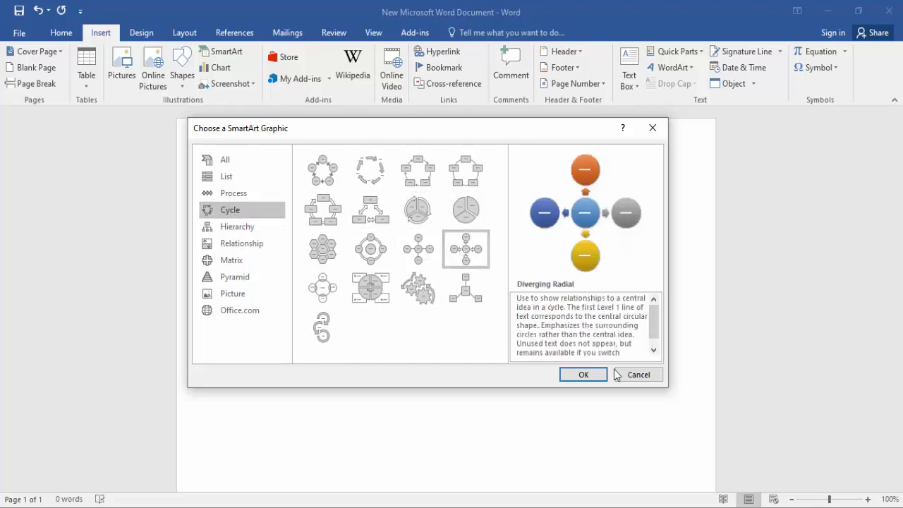
# - Insert the Diverging Radial graphic and enter the centre circle's label in the Text Pane
pyautogui.click(584, 375)
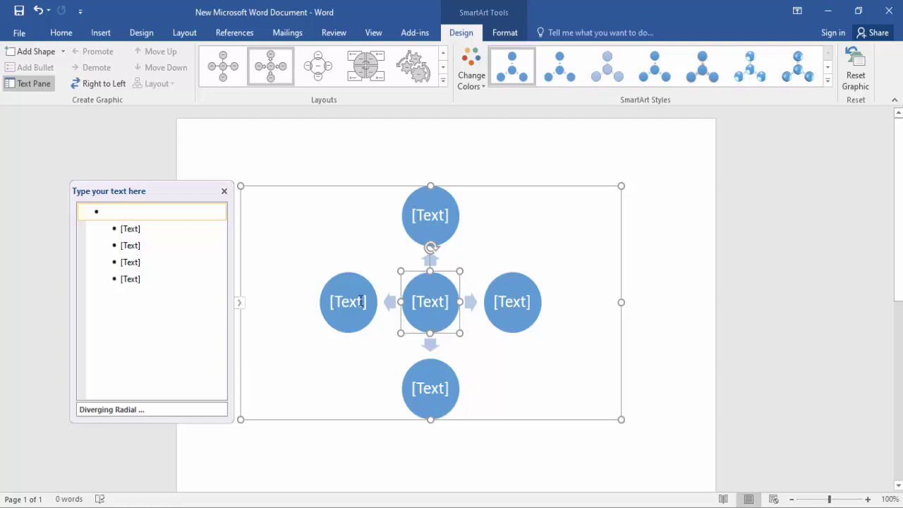
pyautogui.click(134, 230)
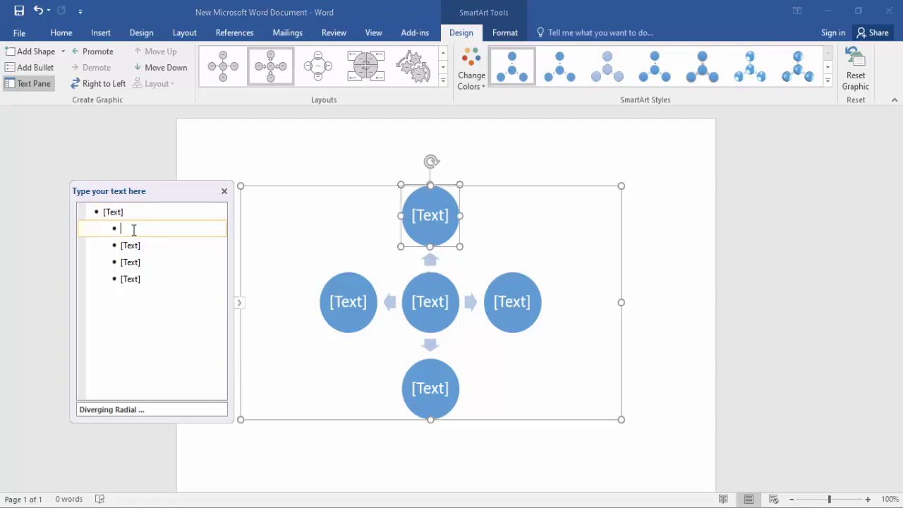
pyautogui.click(130, 210)
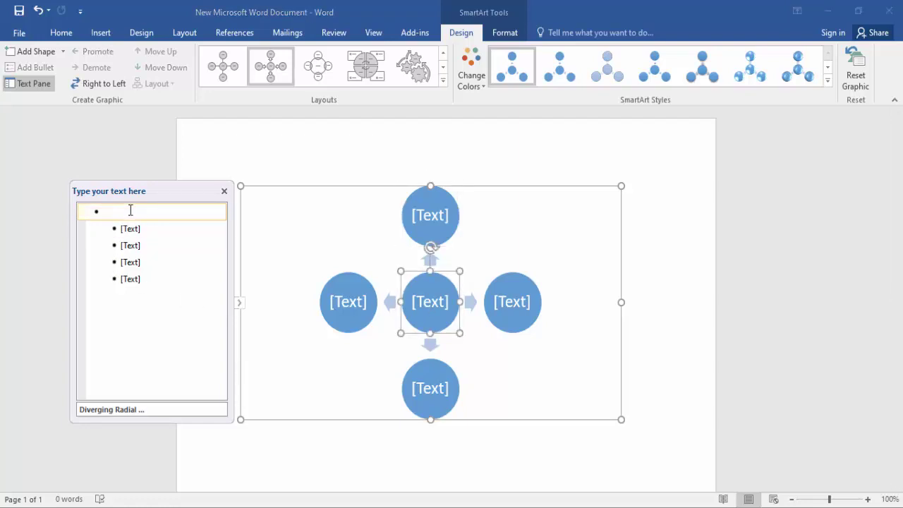
pyautogui.write('ر')
# - Label the top, left, bottom and right circles ২, ৩, ৪ and ৫
pyautogui.click(436, 223)
pyautogui.write('২')
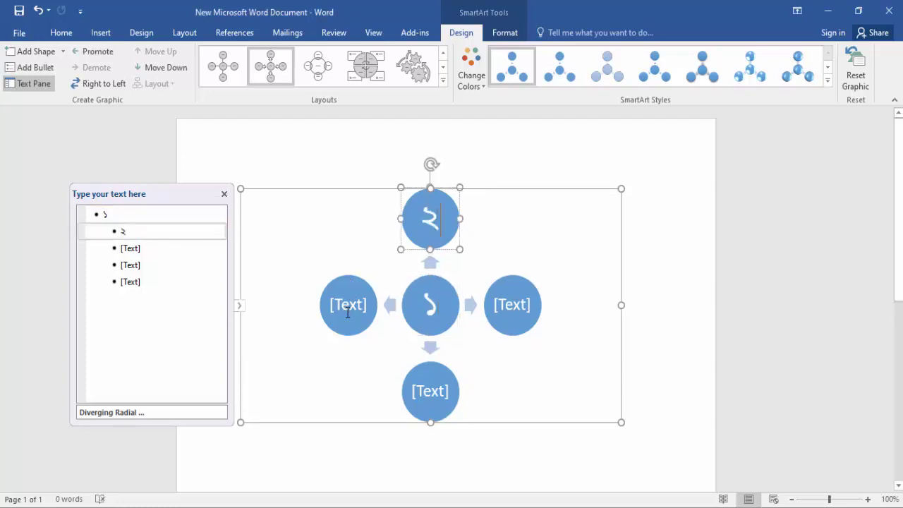
pyautogui.click(348, 313)
pyautogui.write('৩')
pyautogui.click(437, 385)
pyautogui.write('৪')
pyautogui.click(522, 307)
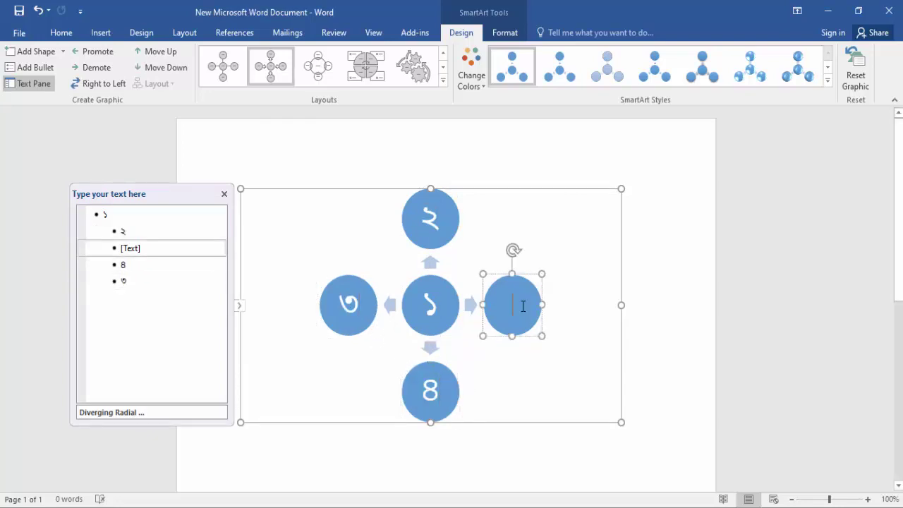
pyautogui.write('৫')
pyautogui.click(605, 245)
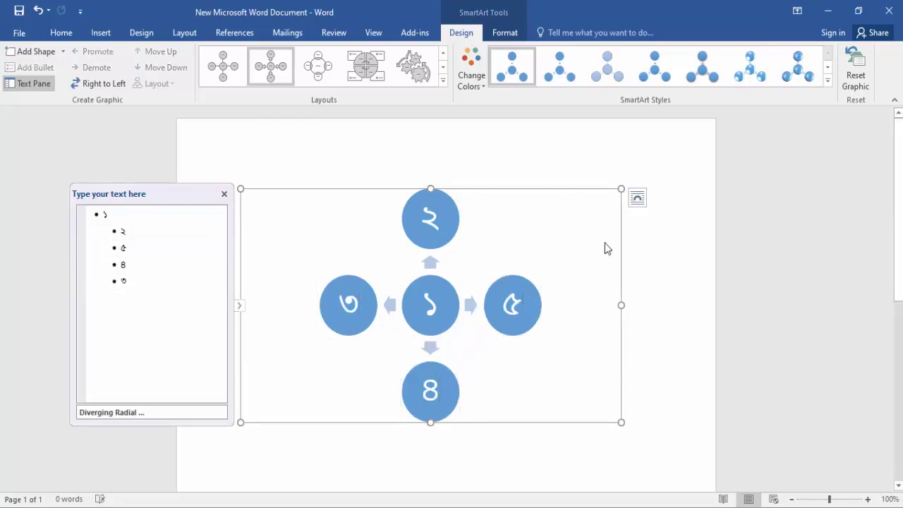
pyautogui.click(459, 305)
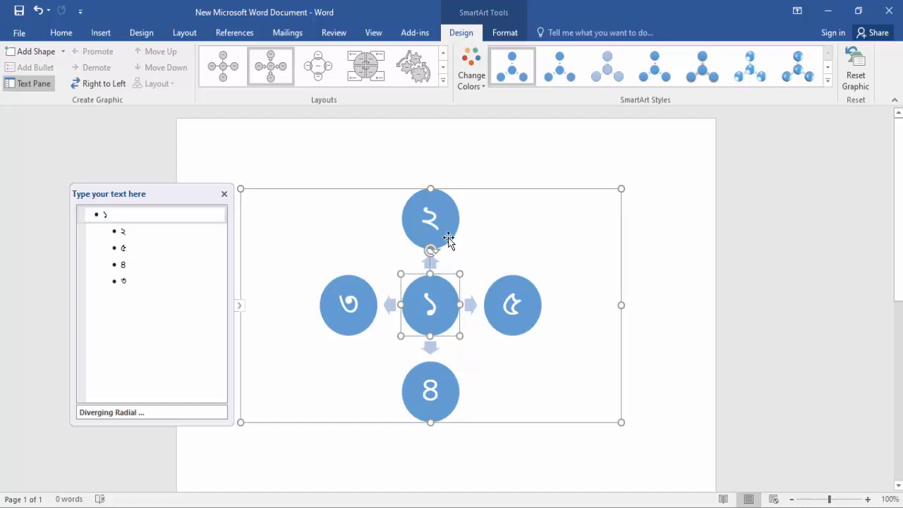
# - Apply the third Colorful color scheme to the whole diagram
pyautogui.click(480, 189)
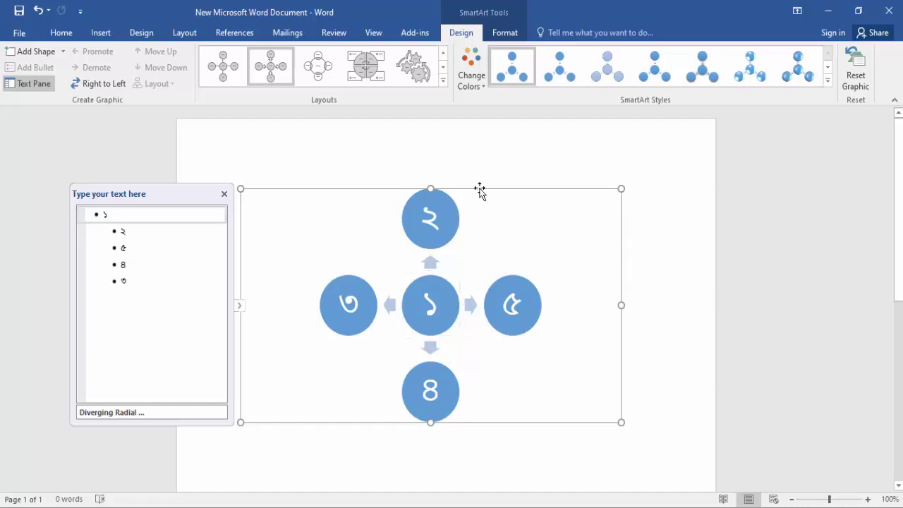
pyautogui.click(482, 82)
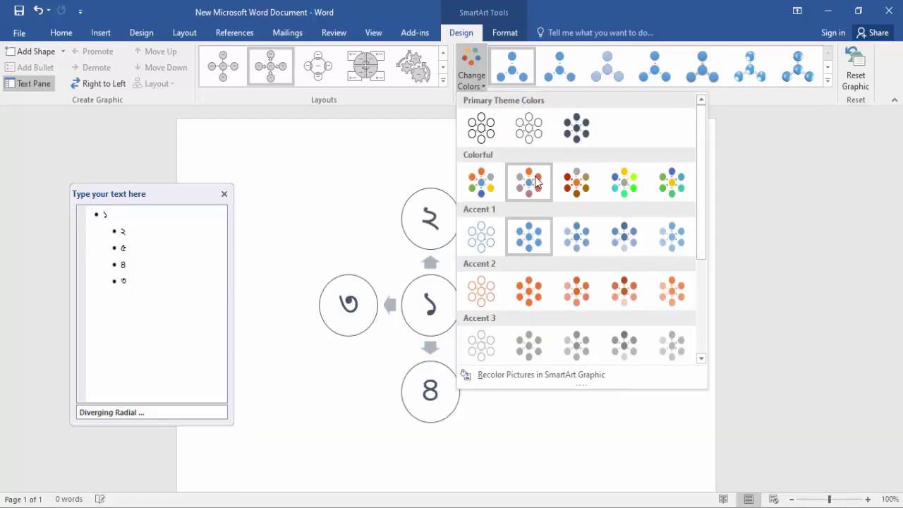
pyautogui.click(586, 188)
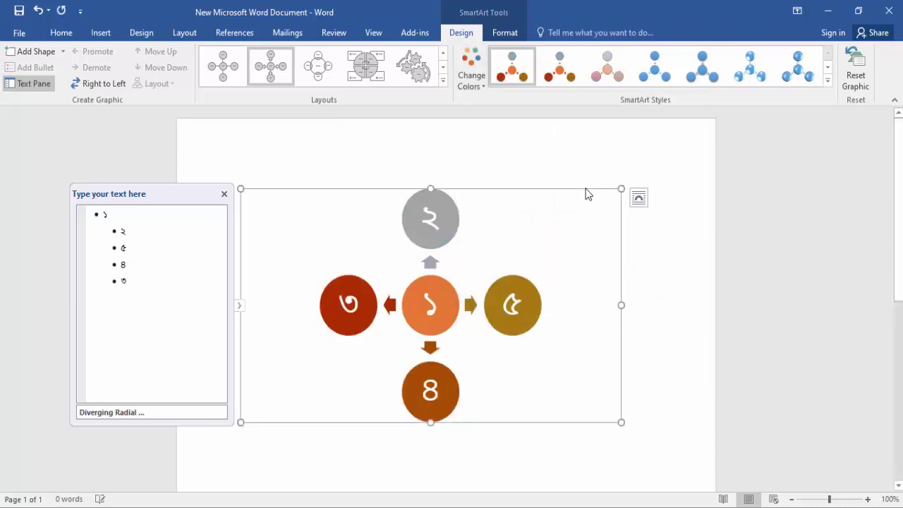
# - Fill the top circle ২ dark green and the right circle ৫ yellow
pyautogui.click(447, 205)
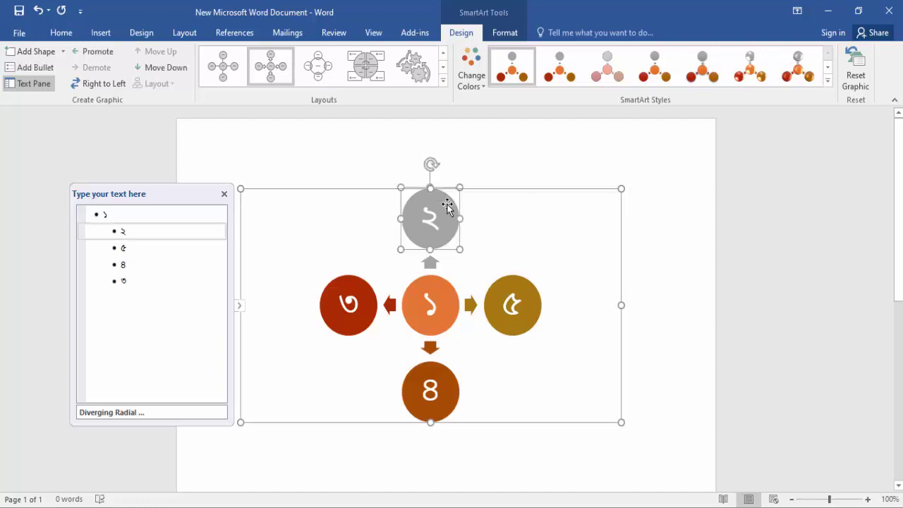
pyautogui.click(505, 33)
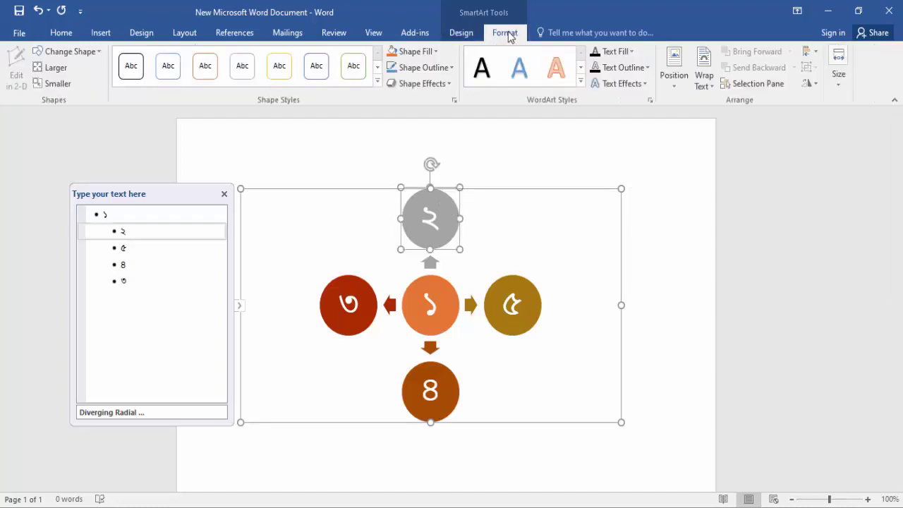
pyautogui.click(436, 53)
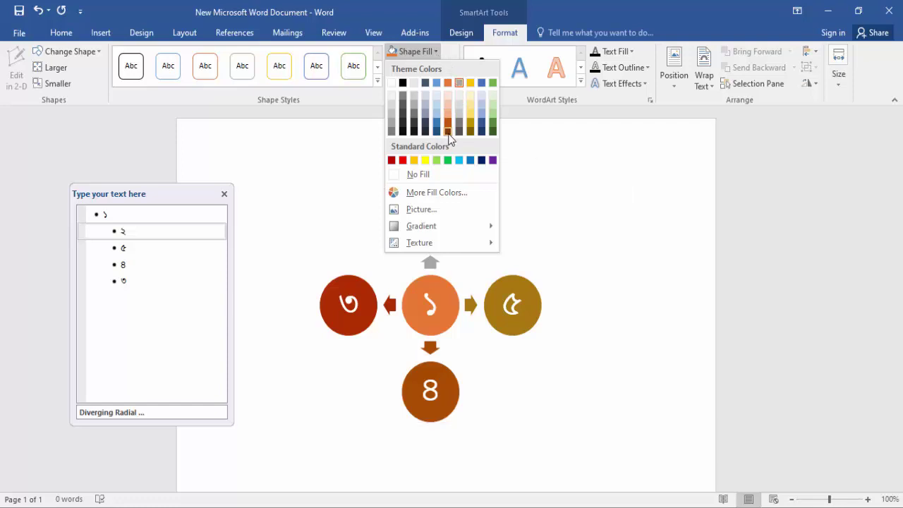
pyautogui.click(493, 132)
pyautogui.click(513, 305)
pyautogui.click(416, 51)
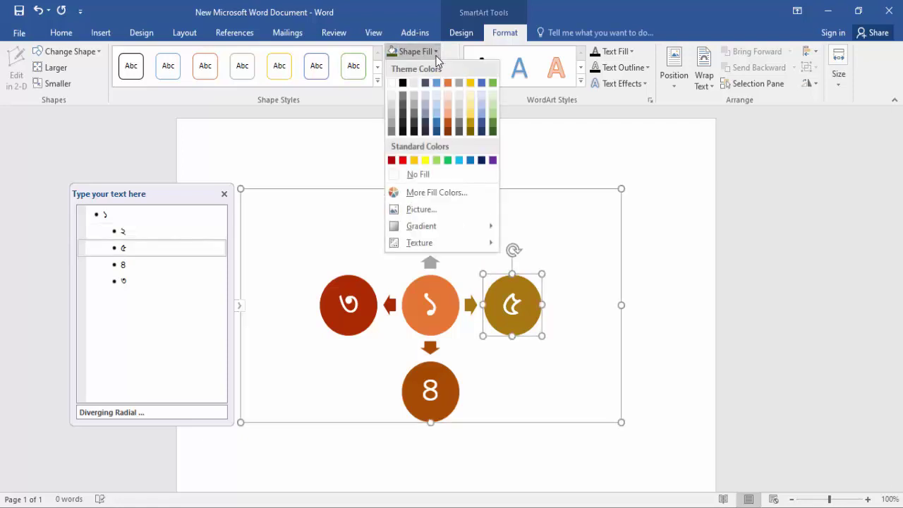
pyautogui.click(425, 160)
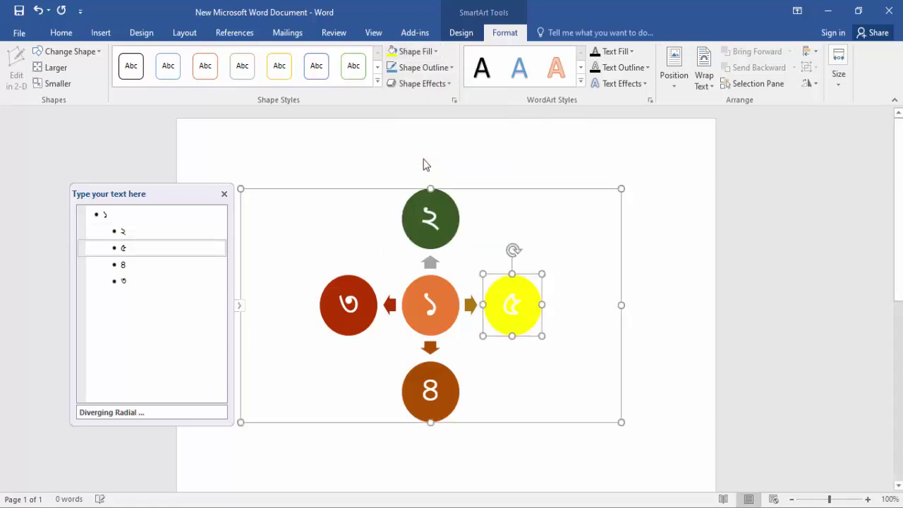
# - Close the Text Pane, select the whole SmartArt diagram and delete it
pyautogui.click(446, 315)
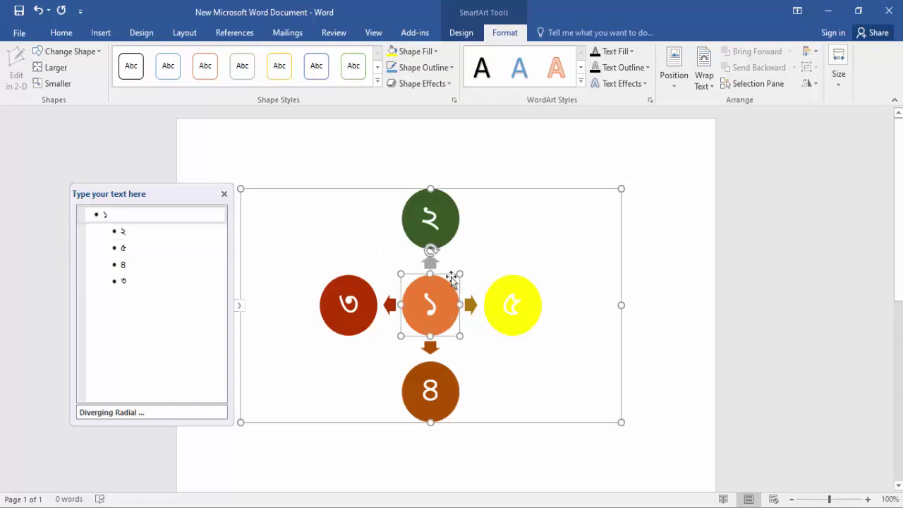
pyautogui.click(224, 194)
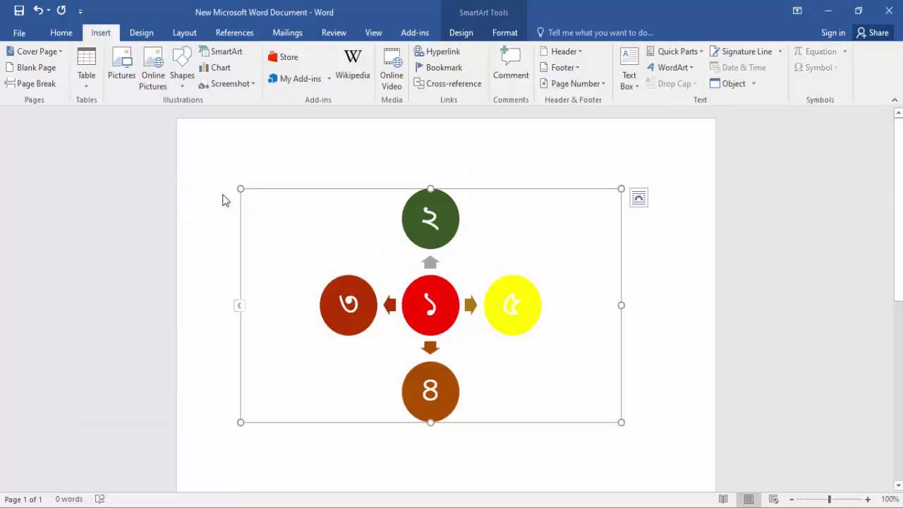
pyautogui.click(291, 201)
pyautogui.click(437, 197)
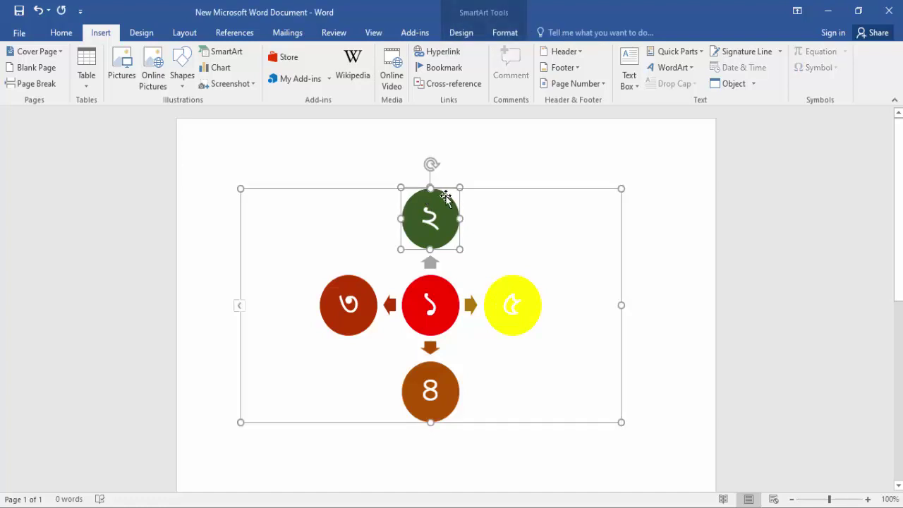
pyautogui.click(622, 188)
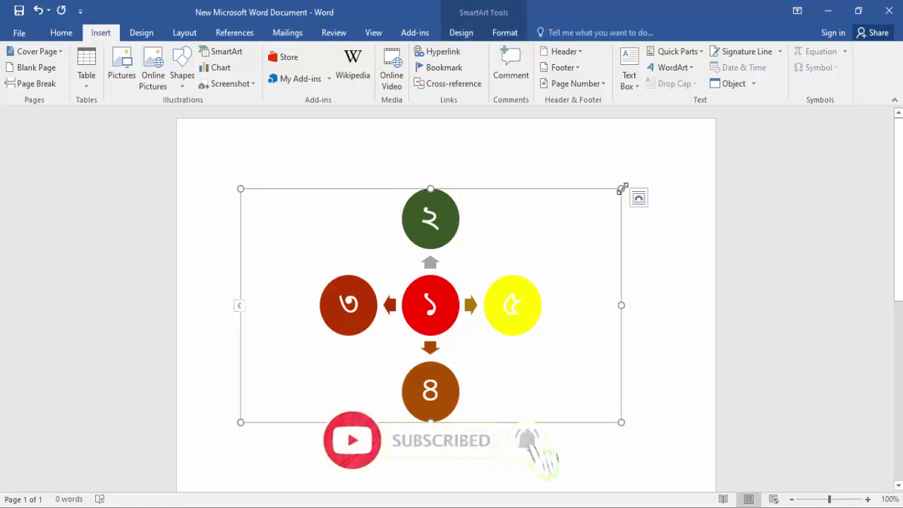
pyautogui.press('Delete')
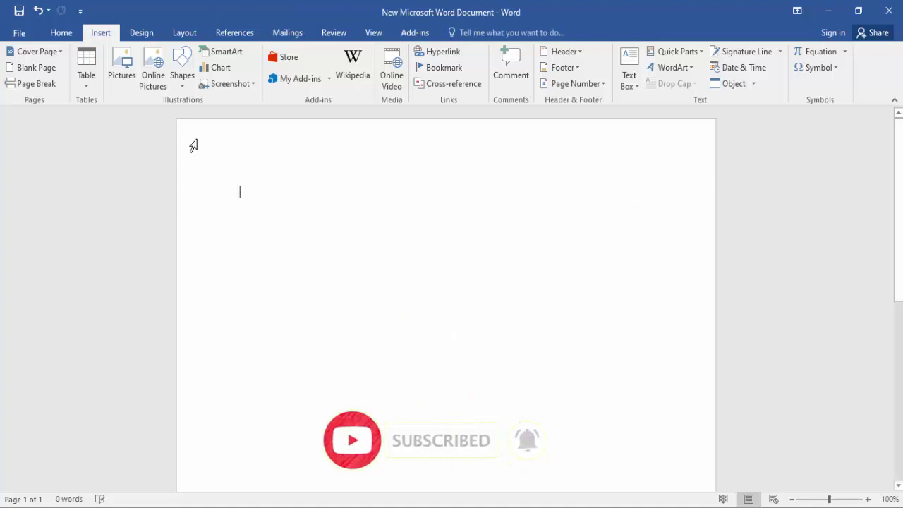
# - Open the Insert Chart dialog on Column charts and make its window shorter
pyautogui.click(225, 76)
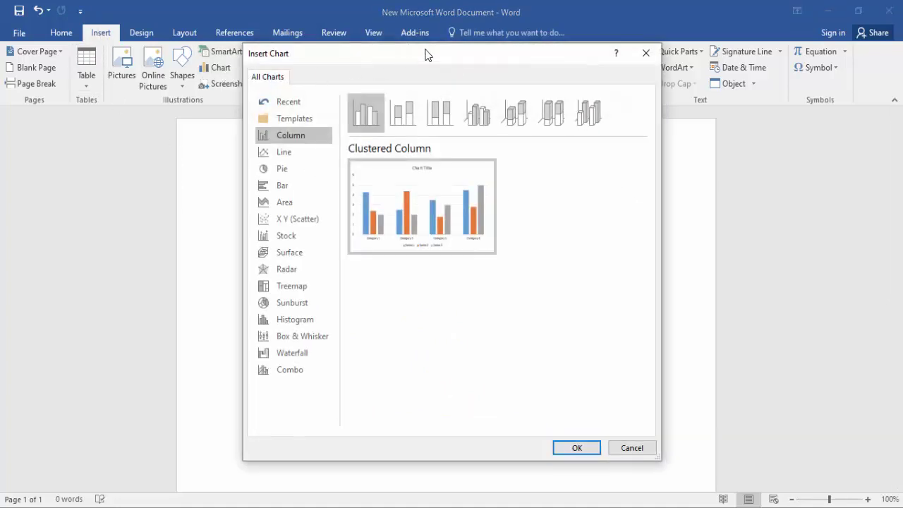
pyautogui.moveTo(425, 46)
pyautogui.mouseDown()
pyautogui.moveTo(429, 78)
pyautogui.moveTo(429, 64)
pyautogui.mouseUp()
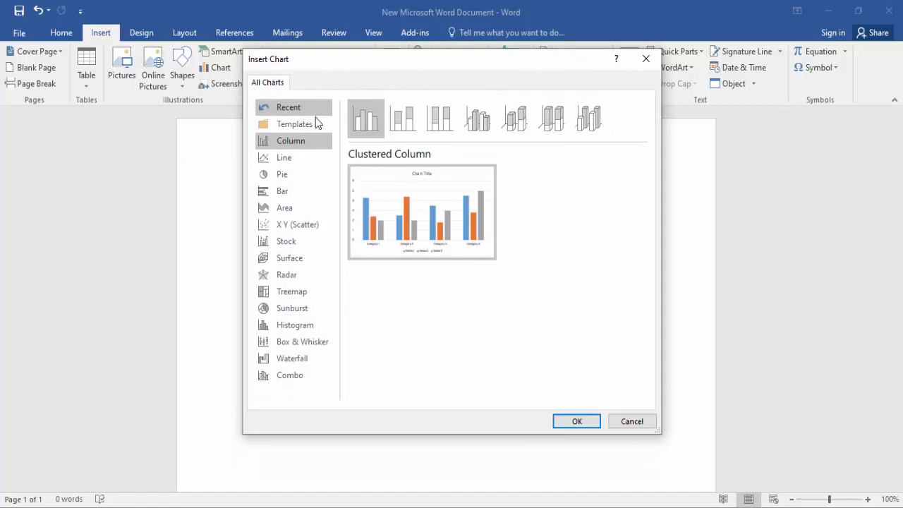